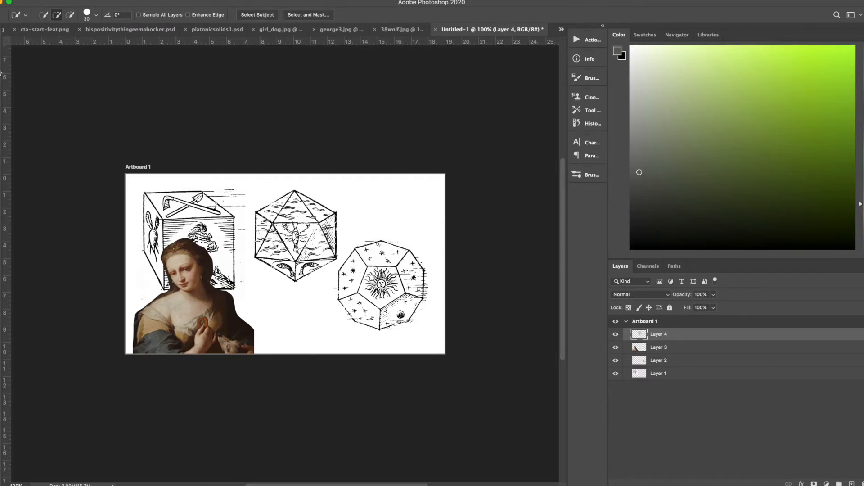
Step: Switch to the 38wolf.jpg image with the wolf statue
{"action": "left_click_drag", "start_coordinate": [0, 79], "coordinate": [36, 94]}
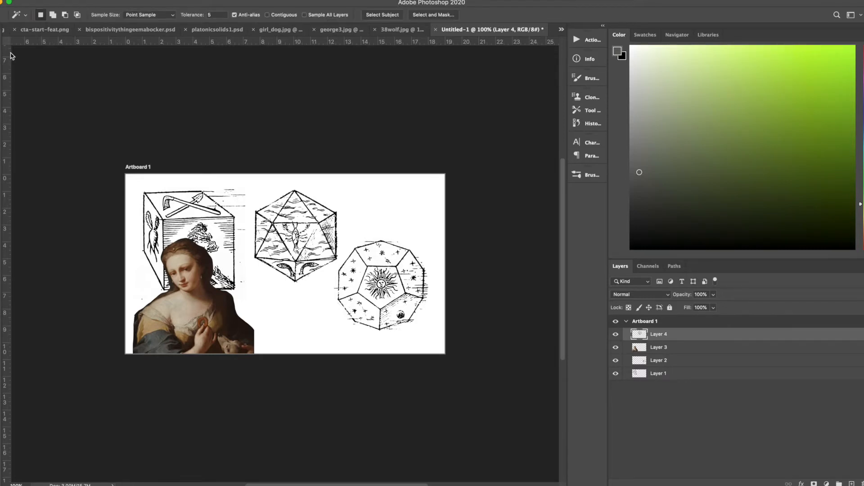
{"action": "left_click", "coordinate": [390, 30]}
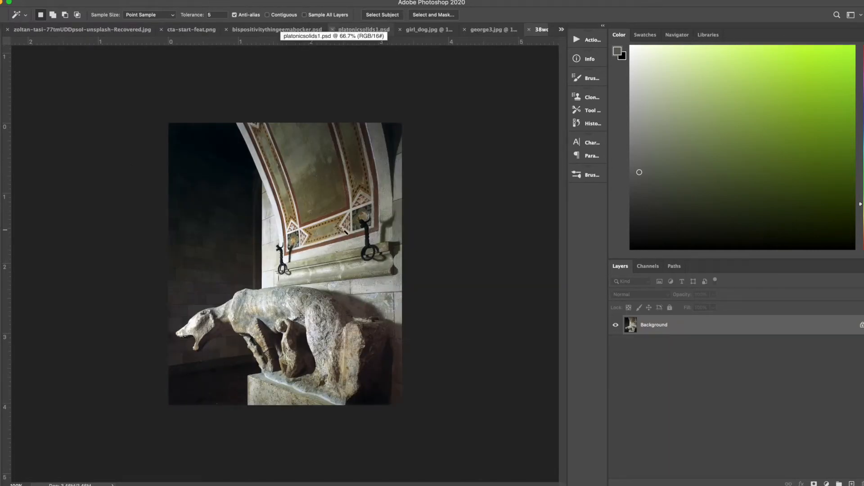
{"action": "scroll", "coordinate": [312, 307], "scroll_direction": "up", "scroll_amount": 10}
{"action": "scroll", "coordinate": [312, 307], "scroll_direction": "down", "scroll_amount": 5}
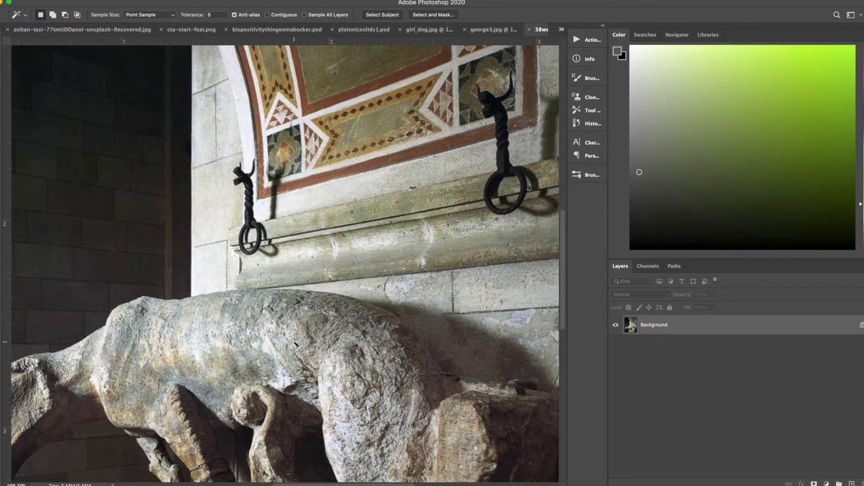
{"action": "scroll", "coordinate": [282, 325], "scroll_direction": "down", "scroll_amount": 4}
{"action": "scroll", "coordinate": [283, 325], "scroll_direction": "up", "scroll_amount": 2}
{"action": "scroll", "coordinate": [284, 327], "scroll_direction": "down", "scroll_amount": 1}
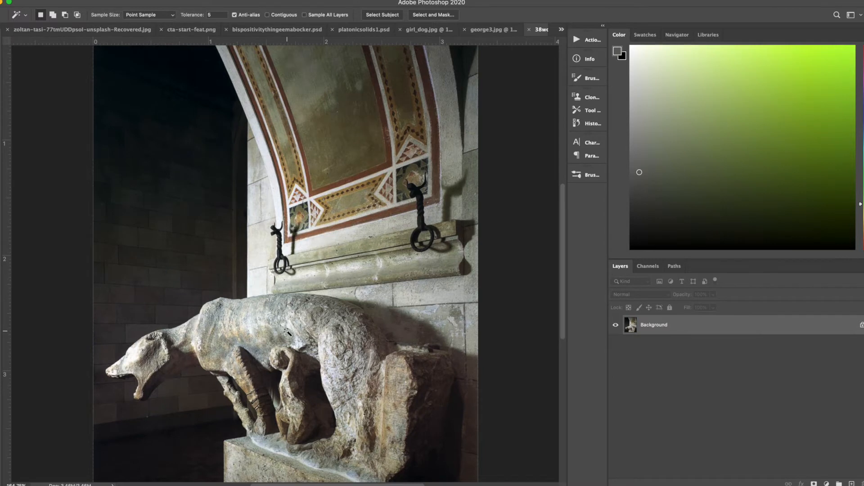
Step: Lasso a rough selection around the wolf statue and its pedestal, subtracting the excess background above the neck
{"action": "left_click", "coordinate": [2, 64]}
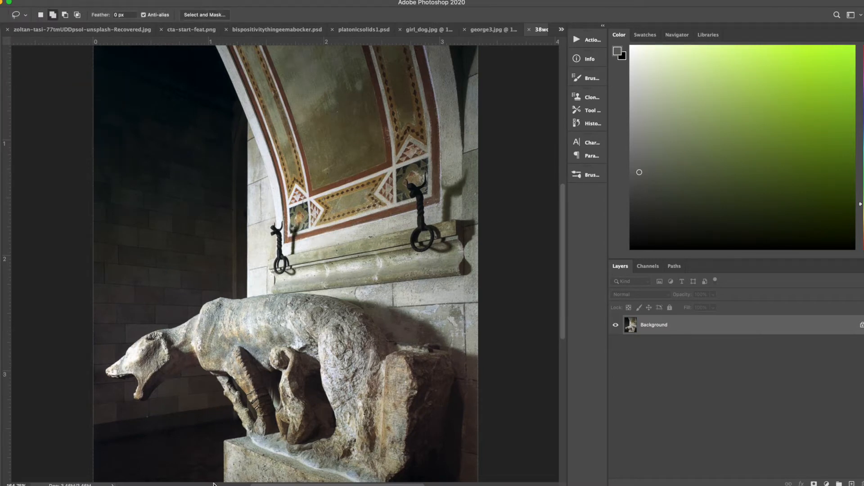
{"action": "mouse_move", "coordinate": [216, 479]}
{"action": "left_mouse_down"}
{"action": "mouse_move", "coordinate": [210, 447]}
{"action": "mouse_move", "coordinate": [230, 431]}
{"action": "mouse_move", "coordinate": [198, 372]}
{"action": "mouse_move", "coordinate": [138, 407]}
{"action": "mouse_move", "coordinate": [132, 385]}
{"action": "mouse_move", "coordinate": [110, 379]}
{"action": "mouse_move", "coordinate": [110, 356]}
{"action": "mouse_move", "coordinate": [241, 281]}
{"action": "mouse_move", "coordinate": [316, 266]}
{"action": "mouse_move", "coordinate": [410, 314]}
{"action": "mouse_move", "coordinate": [460, 438]}
{"action": "mouse_move", "coordinate": [464, 477]}
{"action": "mouse_move", "coordinate": [211, 482]}
{"action": "left_mouse_up"}
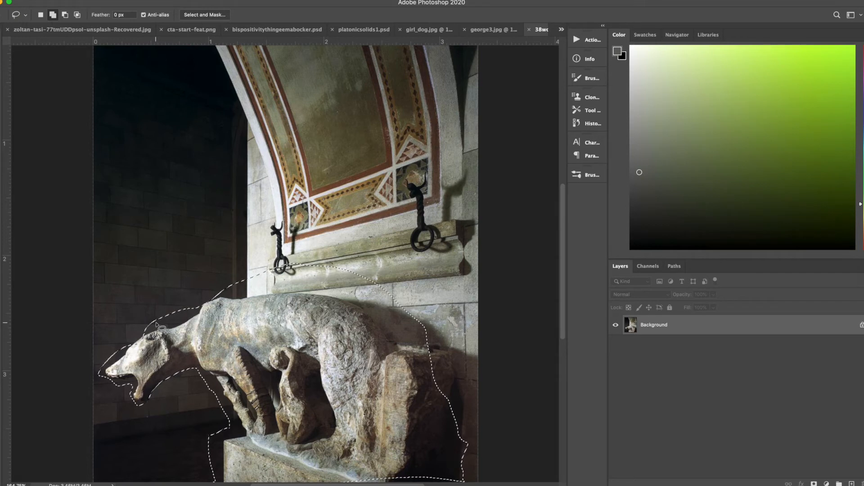
{"action": "left_click", "coordinate": [65, 15]}
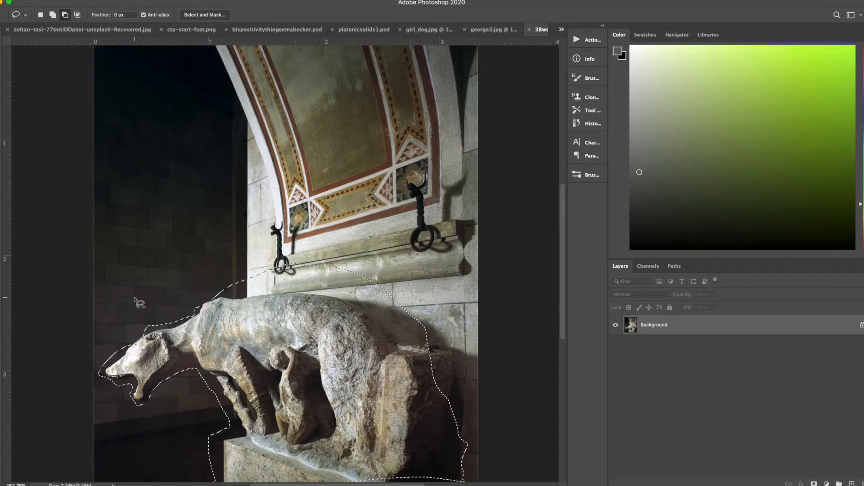
{"action": "left_click", "coordinate": [53, 16]}
Step: Enter Quick Mask mode and set up the Brush tool with the soft round 30 px tip
{"action": "key", "text": "q"}
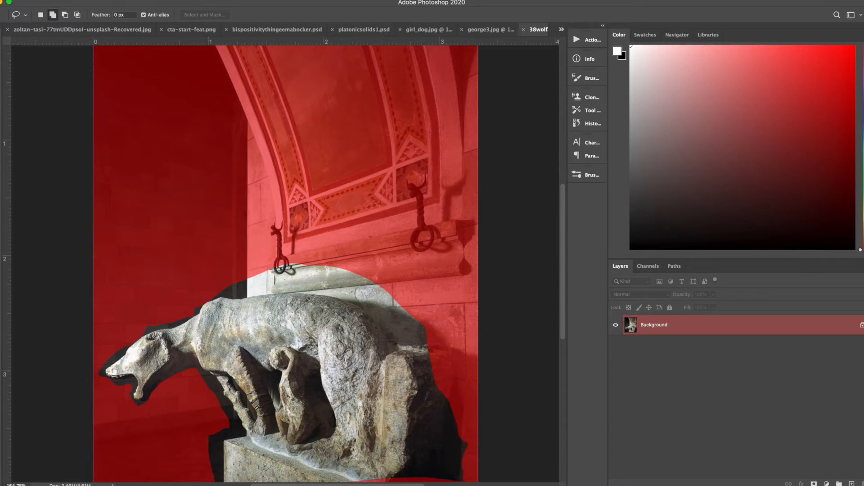
{"action": "scroll", "coordinate": [279, 408], "scroll_direction": "up", "scroll_amount": 6}
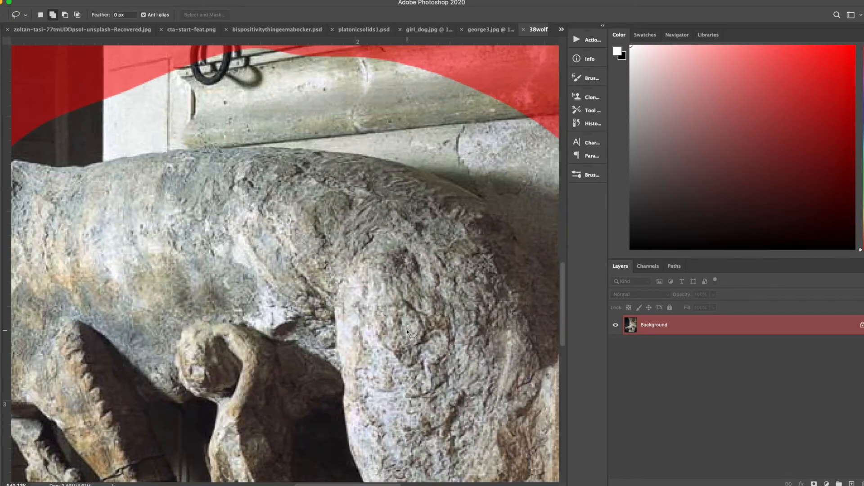
{"action": "left_click_drag", "start_coordinate": [106, 294], "coordinate": [553, 232]}
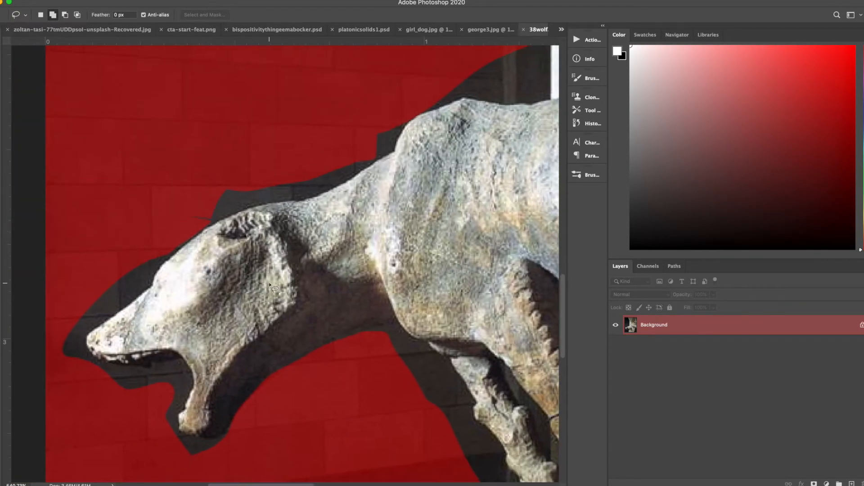
{"action": "scroll", "coordinate": [217, 340], "scroll_direction": "up", "scroll_amount": 3}
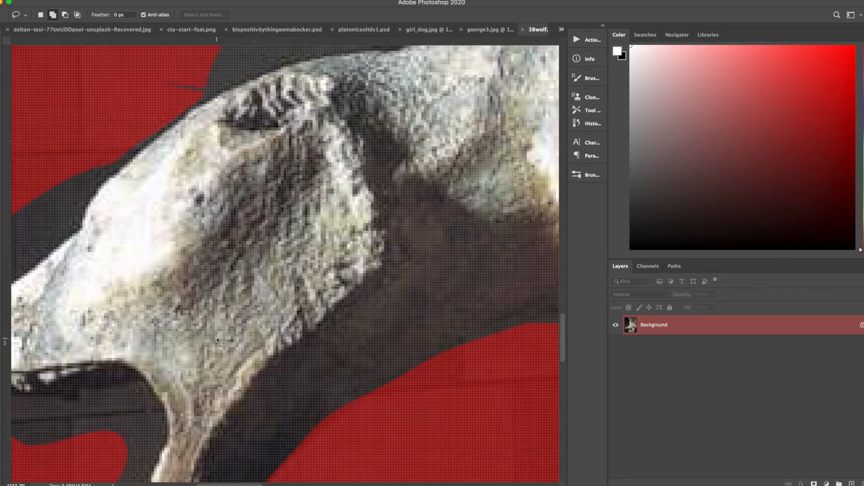
{"action": "scroll", "coordinate": [184, 313], "scroll_direction": "down", "scroll_amount": 5}
{"action": "scroll", "coordinate": [184, 312], "scroll_direction": "left", "scroll_amount": 3}
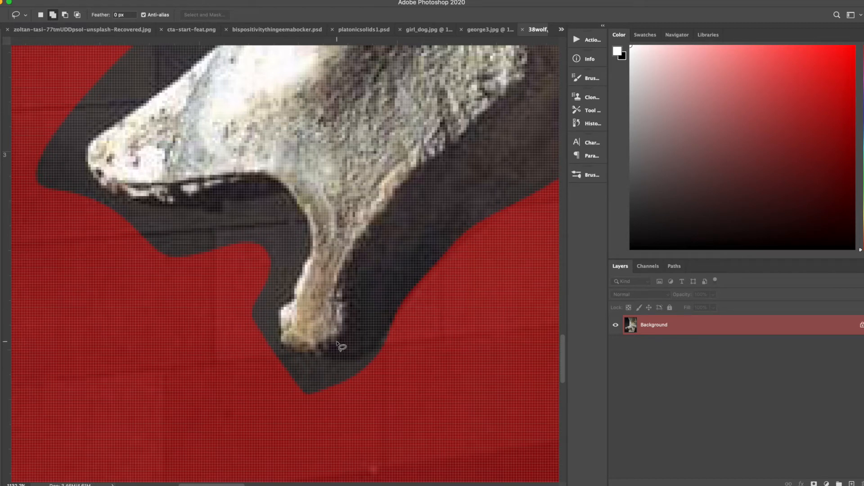
{"action": "key", "text": "b"}
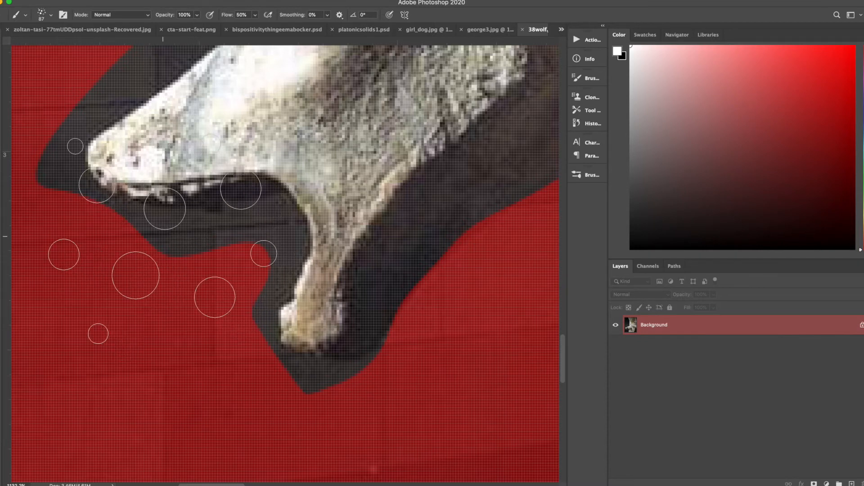
{"action": "left_click", "coordinate": [582, 81]}
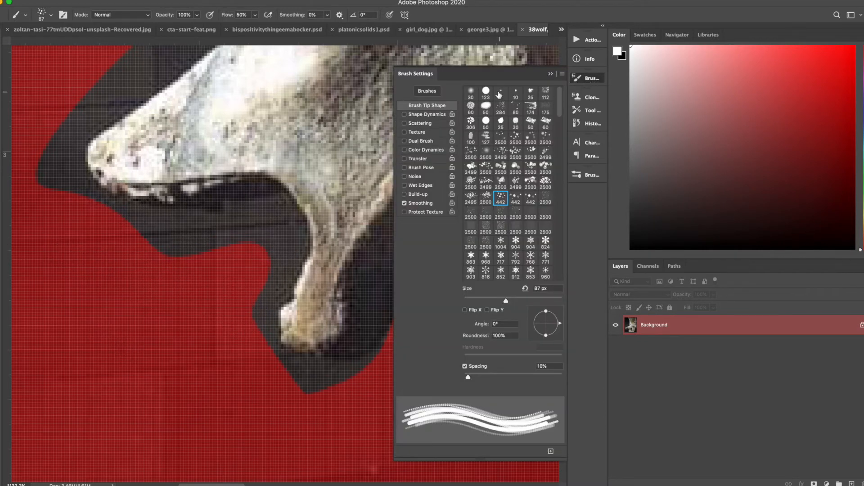
{"action": "left_click", "coordinate": [471, 94]}
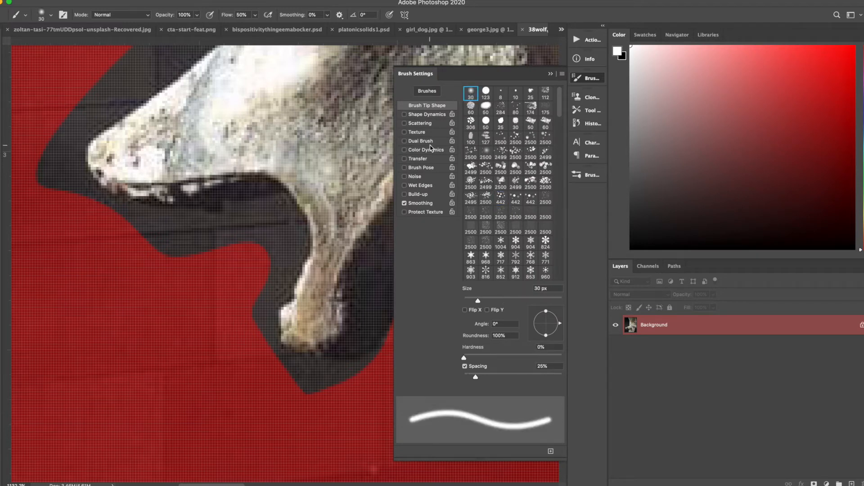
Step: Paint white beneath the open mouth to extend the selection, and paint black over that area to mask it again
{"action": "left_click", "coordinate": [160, 282]}
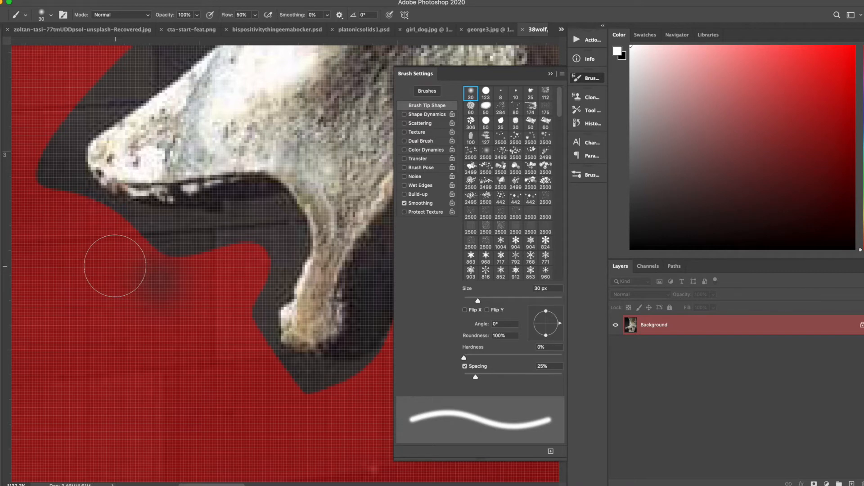
{"action": "mouse_move", "coordinate": [174, 247]}
{"action": "left_mouse_down"}
{"action": "mouse_move", "coordinate": [164, 268]}
{"action": "mouse_move", "coordinate": [171, 260]}
{"action": "mouse_move", "coordinate": [182, 274]}
{"action": "mouse_move", "coordinate": [199, 256]}
{"action": "mouse_move", "coordinate": [244, 245]}
{"action": "mouse_move", "coordinate": [215, 244]}
{"action": "mouse_move", "coordinate": [240, 243]}
{"action": "mouse_move", "coordinate": [257, 279]}
{"action": "mouse_move", "coordinate": [260, 235]}
{"action": "left_mouse_up"}
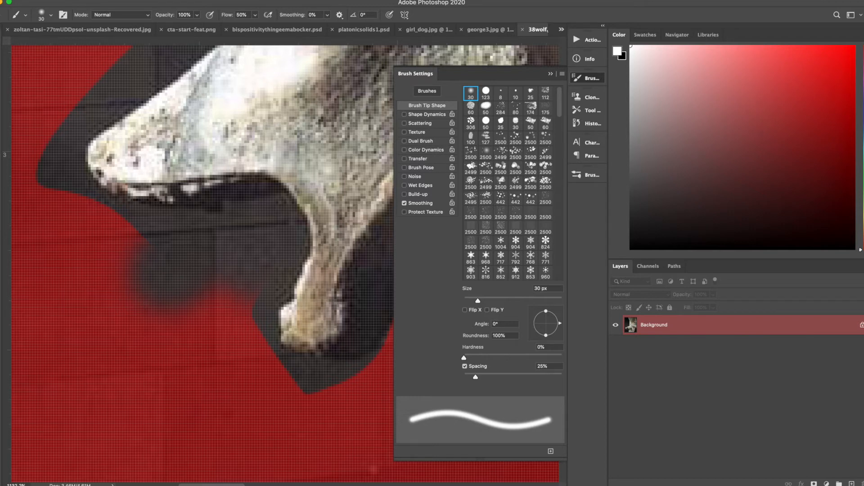
{"action": "key", "text": "x"}
{"action": "mouse_move", "coordinate": [134, 256]}
{"action": "left_mouse_down"}
{"action": "mouse_move", "coordinate": [180, 278]}
{"action": "mouse_move", "coordinate": [158, 261]}
{"action": "mouse_move", "coordinate": [220, 277]}
{"action": "mouse_move", "coordinate": [244, 267]}
{"action": "mouse_move", "coordinate": [227, 281]}
{"action": "left_mouse_up"}
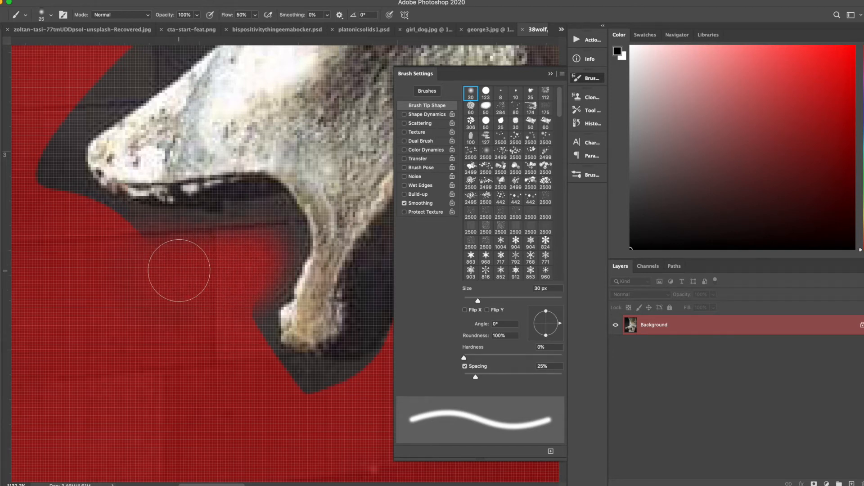
Step: Reduce the brush to 1 px and trace the inner edge of the wolf's open mouth in black
{"action": "key", "text": "bracketleft"}
{"action": "key", "text": "bracketleft"}
{"action": "key", "text": "bracketleft"}
{"action": "key", "text": "bracketleft"}
{"action": "key", "text": "bracketleft"}
{"action": "key", "text": "bracketleft"}
{"action": "key", "text": "bracketleft"}
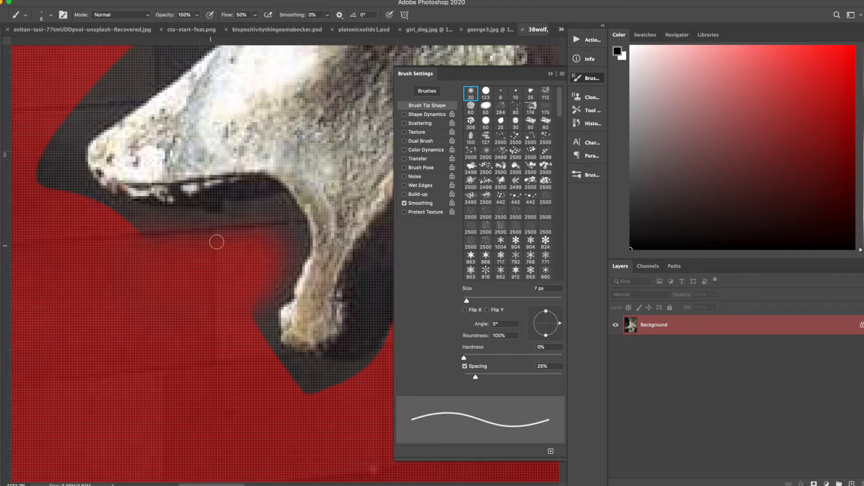
{"action": "key", "text": "bracketleft"}
{"action": "key", "text": "bracketleft"}
{"action": "key", "text": "bracketleft"}
{"action": "key", "text": "bracketleft"}
{"action": "key", "text": "bracketleft"}
{"action": "key", "text": "bracketleft"}
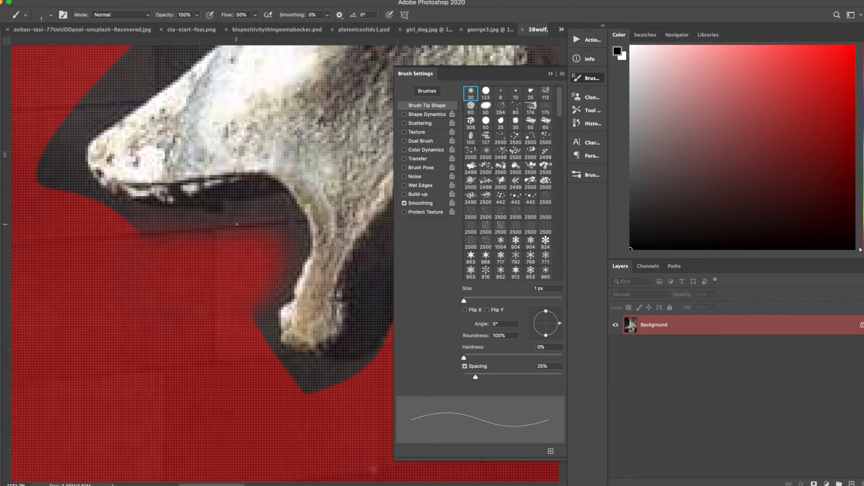
{"action": "mouse_move", "coordinate": [174, 210]}
{"action": "left_mouse_down"}
{"action": "mouse_move", "coordinate": [262, 186]}
{"action": "mouse_move", "coordinate": [288, 194]}
{"action": "mouse_move", "coordinate": [301, 243]}
{"action": "left_mouse_up"}
Step: Enlarge the brush to 25 px and mask the background inside the mouth, under the jaw tip and around the snout
{"action": "key", "text": "bracketright"}
{"action": "key", "text": "bracketright"}
{"action": "key", "text": "bracketright"}
{"action": "key", "text": "bracketright"}
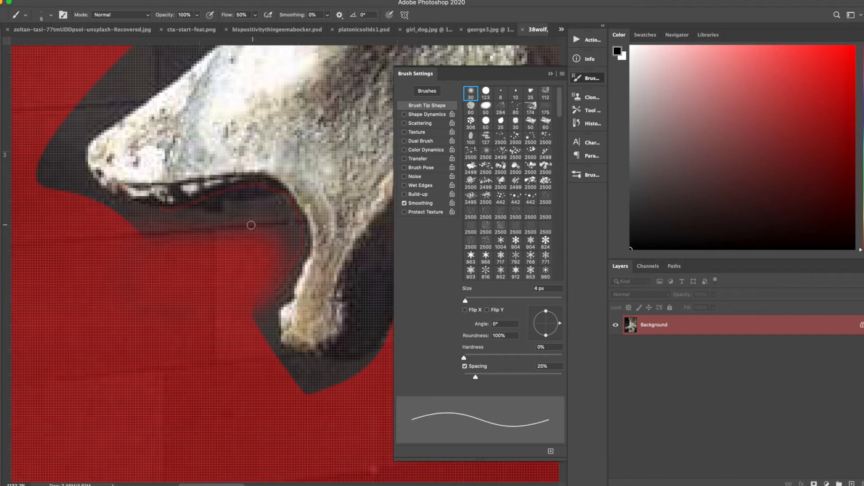
{"action": "key", "text": "bracketright"}
{"action": "key", "text": "bracketright"}
{"action": "key", "text": "bracketright"}
{"action": "key", "text": "bracketright"}
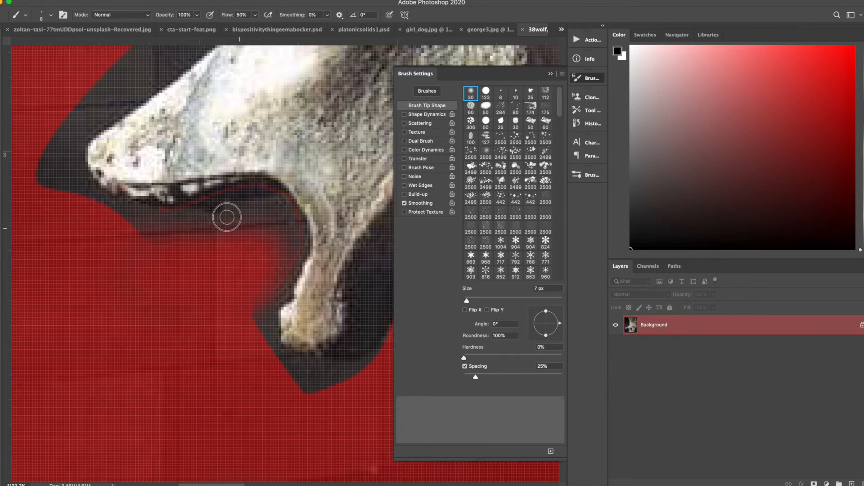
{"action": "key", "text": "bracketright"}
{"action": "key", "text": "bracketright"}
{"action": "key", "text": "bracketright"}
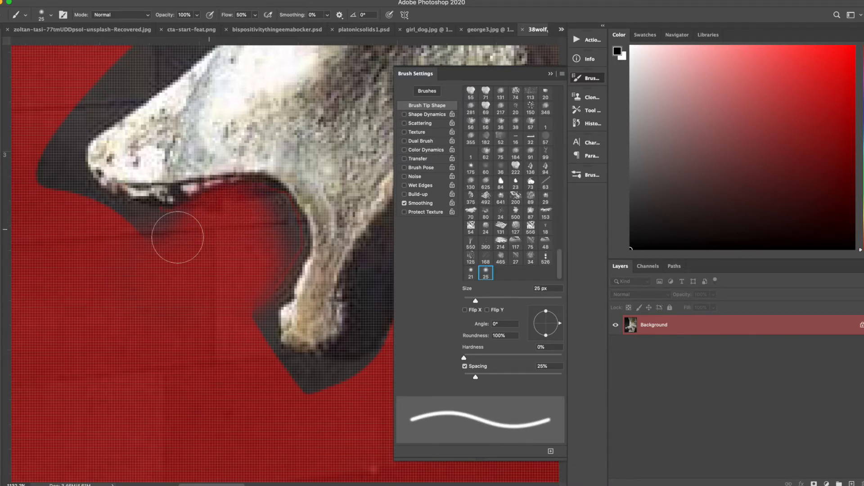
{"action": "mouse_move", "coordinate": [267, 215]}
{"action": "left_mouse_down"}
{"action": "mouse_move", "coordinate": [276, 238]}
{"action": "mouse_move", "coordinate": [241, 301]}
{"action": "mouse_move", "coordinate": [241, 325]}
{"action": "mouse_move", "coordinate": [249, 271]}
{"action": "mouse_move", "coordinate": [255, 400]}
{"action": "mouse_move", "coordinate": [293, 398]}
{"action": "mouse_move", "coordinate": [274, 374]}
{"action": "mouse_move", "coordinate": [339, 390]}
{"action": "left_mouse_up"}
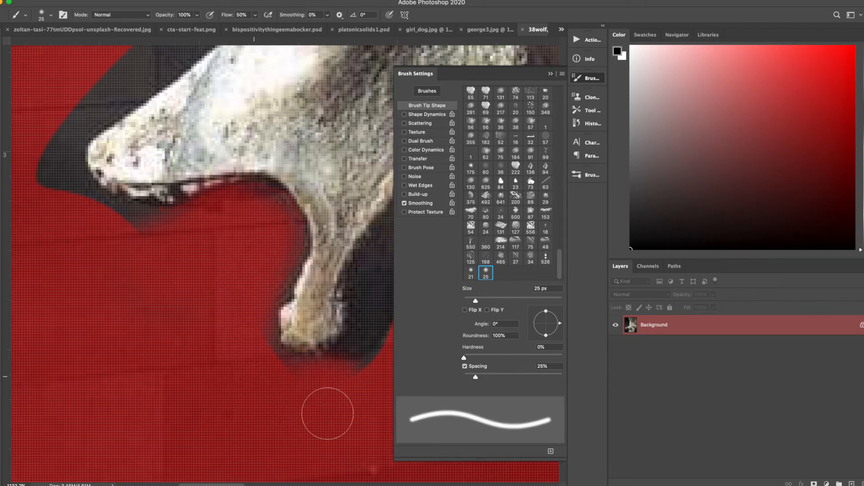
{"action": "mouse_move", "coordinate": [158, 256]}
{"action": "left_mouse_down"}
{"action": "mouse_move", "coordinate": [158, 234]}
{"action": "mouse_move", "coordinate": [133, 232]}
{"action": "mouse_move", "coordinate": [160, 244]}
{"action": "mouse_move", "coordinate": [133, 239]}
{"action": "mouse_move", "coordinate": [129, 257]}
{"action": "mouse_move", "coordinate": [50, 229]}
{"action": "mouse_move", "coordinate": [42, 131]}
{"action": "mouse_move", "coordinate": [41, 184]}
{"action": "mouse_move", "coordinate": [44, 135]}
{"action": "mouse_move", "coordinate": [75, 235]}
{"action": "mouse_move", "coordinate": [46, 150]}
{"action": "mouse_move", "coordinate": [97, 75]}
{"action": "mouse_move", "coordinate": [128, 64]}
{"action": "mouse_move", "coordinate": [81, 101]}
{"action": "mouse_move", "coordinate": [125, 71]}
{"action": "left_mouse_up"}
Step: Mask the remaining dark background along the top of the wolf's head and neck and beneath its jaw and throat
{"action": "scroll", "coordinate": [279, 258], "scroll_direction": "down", "scroll_amount": 5}
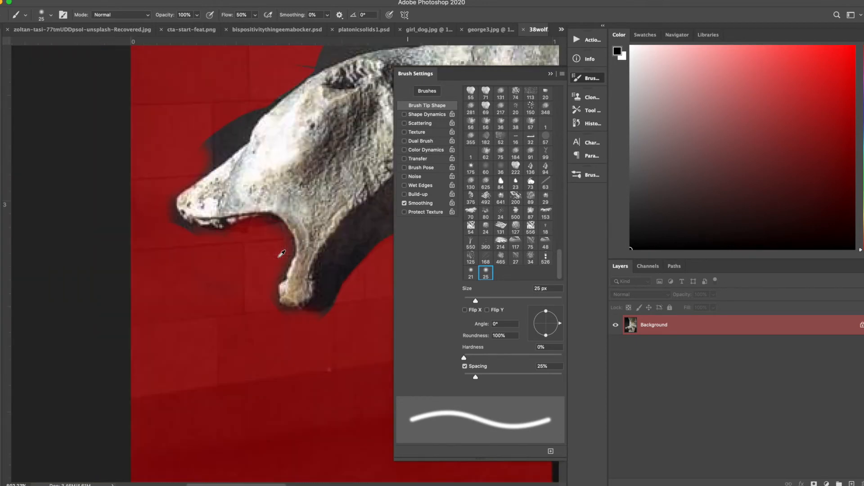
{"action": "scroll", "coordinate": [319, 259], "scroll_direction": "up", "scroll_amount": 3}
{"action": "scroll", "coordinate": [319, 260], "scroll_direction": "right", "scroll_amount": 3}
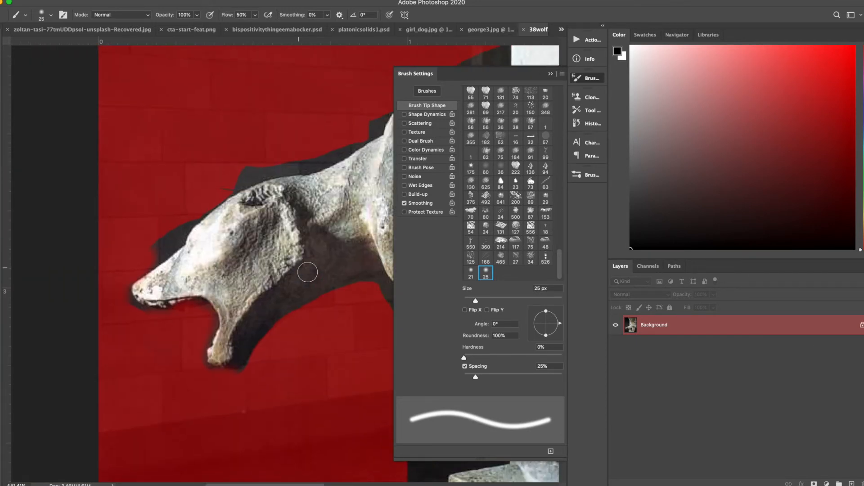
{"action": "mouse_move", "coordinate": [217, 181]}
{"action": "left_mouse_down"}
{"action": "mouse_move", "coordinate": [278, 153]}
{"action": "mouse_move", "coordinate": [205, 184]}
{"action": "mouse_move", "coordinate": [339, 142]}
{"action": "mouse_move", "coordinate": [356, 128]}
{"action": "mouse_move", "coordinate": [321, 151]}
{"action": "mouse_move", "coordinate": [362, 126]}
{"action": "mouse_move", "coordinate": [369, 112]}
{"action": "mouse_move", "coordinate": [352, 130]}
{"action": "mouse_move", "coordinate": [367, 98]}
{"action": "left_mouse_up"}
{"action": "mouse_move", "coordinate": [196, 188]}
{"action": "left_mouse_down"}
{"action": "mouse_move", "coordinate": [160, 238]}
{"action": "mouse_move", "coordinate": [158, 230]}
{"action": "mouse_move", "coordinate": [129, 245]}
{"action": "mouse_move", "coordinate": [131, 231]}
{"action": "mouse_move", "coordinate": [189, 183]}
{"action": "left_mouse_up"}
{"action": "mouse_move", "coordinate": [232, 383]}
{"action": "left_mouse_down"}
{"action": "mouse_move", "coordinate": [239, 376]}
{"action": "mouse_move", "coordinate": [239, 391]}
{"action": "mouse_move", "coordinate": [242, 359]}
{"action": "mouse_move", "coordinate": [310, 307]}
{"action": "left_mouse_up"}
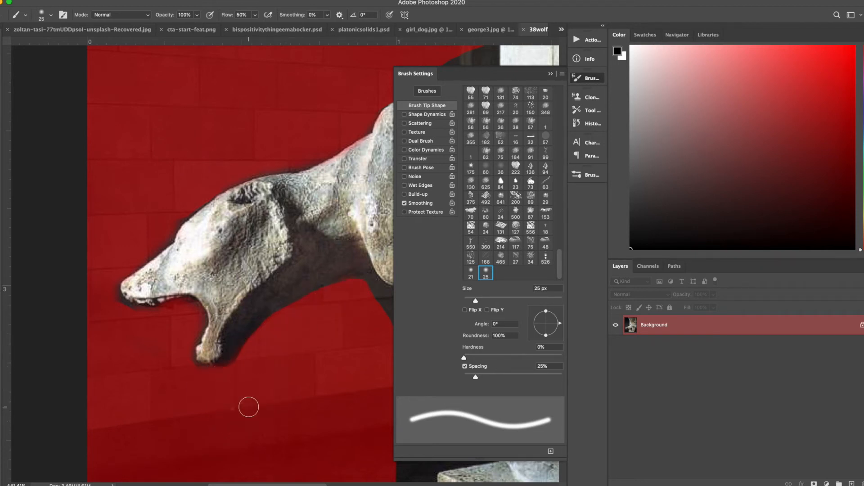
Step: Close the brush settings and mask the background below the chest and along the front leg
{"action": "left_click", "coordinate": [550, 74]}
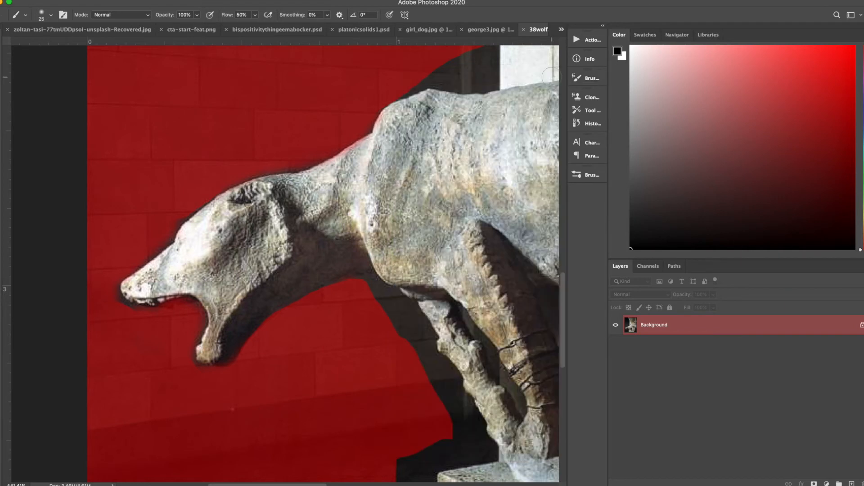
{"action": "left_click_drag", "start_coordinate": [359, 289], "coordinate": [370, 293]}
{"action": "mouse_move", "coordinate": [376, 299]}
{"action": "left_mouse_down"}
{"action": "mouse_move", "coordinate": [405, 318]}
{"action": "mouse_move", "coordinate": [441, 420]}
{"action": "mouse_move", "coordinate": [452, 411]}
{"action": "left_mouse_up"}
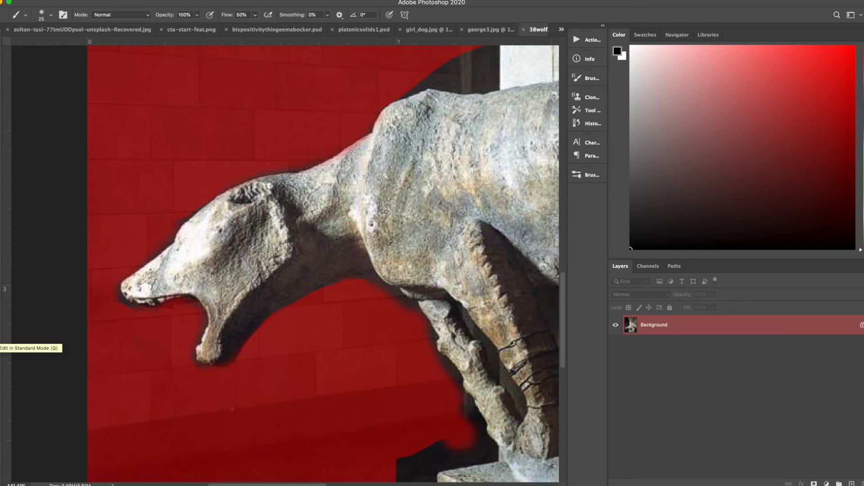
Step: Exit Quick Mask mode to turn the painted mask into a selection, and check its outline around the statue
{"action": "key", "text": "q"}
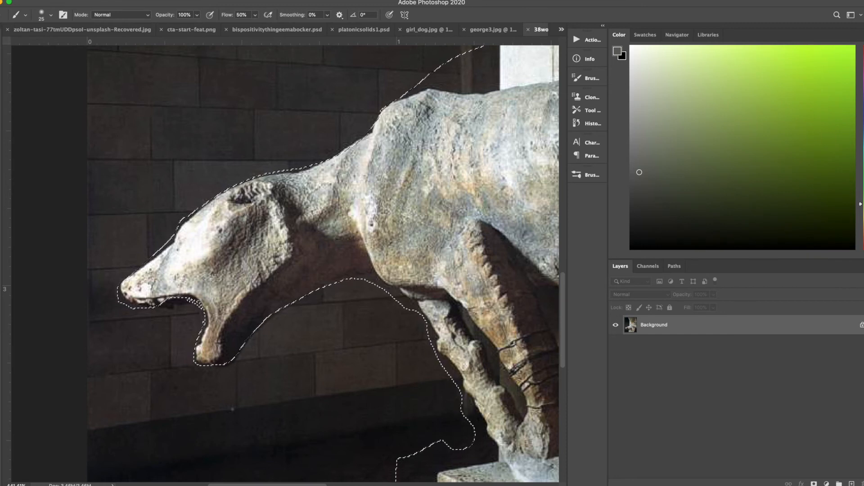
{"action": "key", "text": "super+minus"}
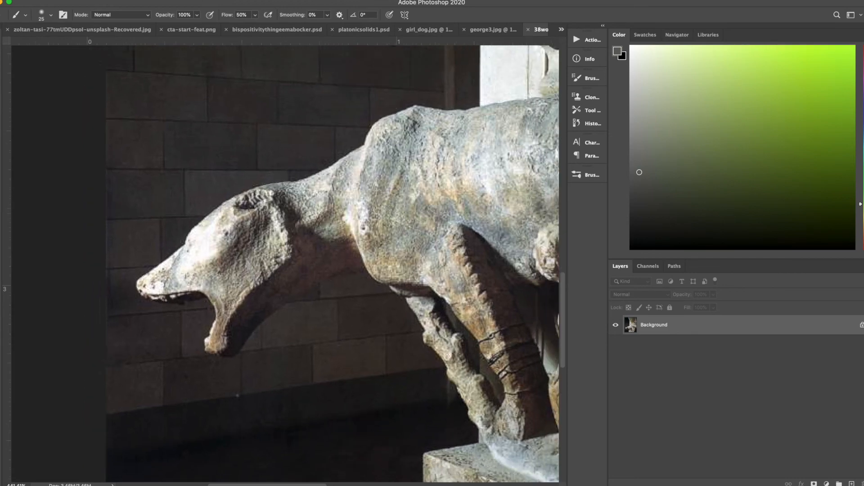
{"action": "key", "text": "super+minus"}
{"action": "key", "text": "super+minus"}
{"action": "key", "text": "super+minus"}
{"action": "key", "text": "super+minus"}
{"action": "key", "text": "super+minus"}
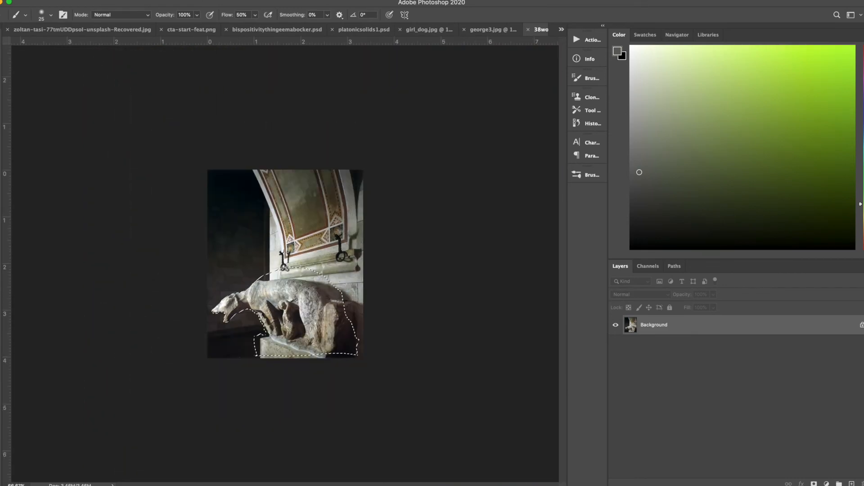
{"action": "key", "text": "super+plus"}
{"action": "key", "text": "super+plus"}
{"action": "key", "text": "super+plus"}
{"action": "key", "text": "super+plus"}
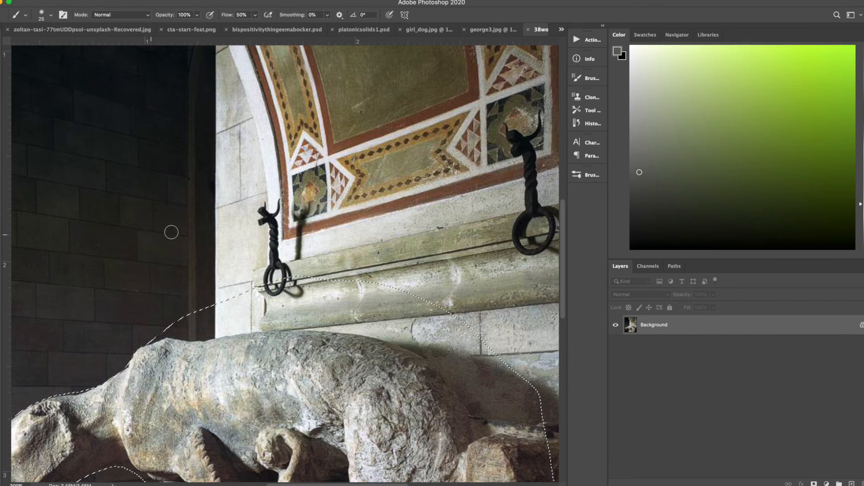
{"action": "left_click_drag", "start_coordinate": [197, 279], "coordinate": [288, 147]}
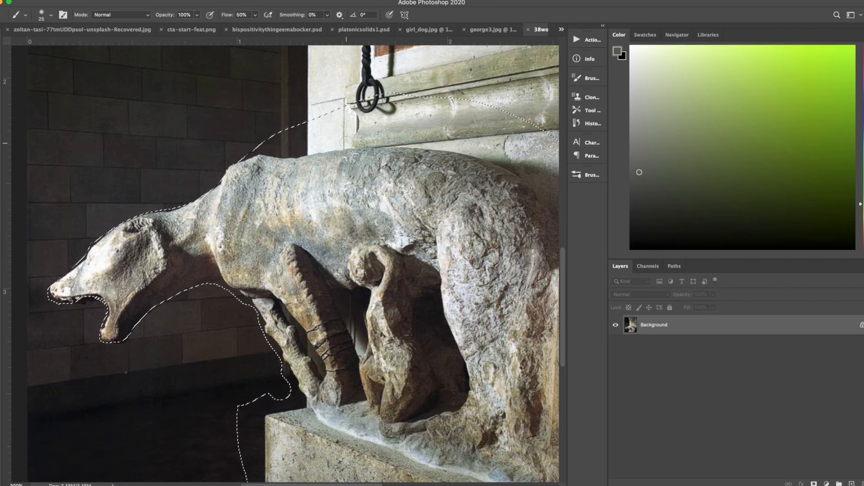
Step: Add a layer mask to the wolf image from the active selection
{"action": "left_click", "coordinate": [182, 1]}
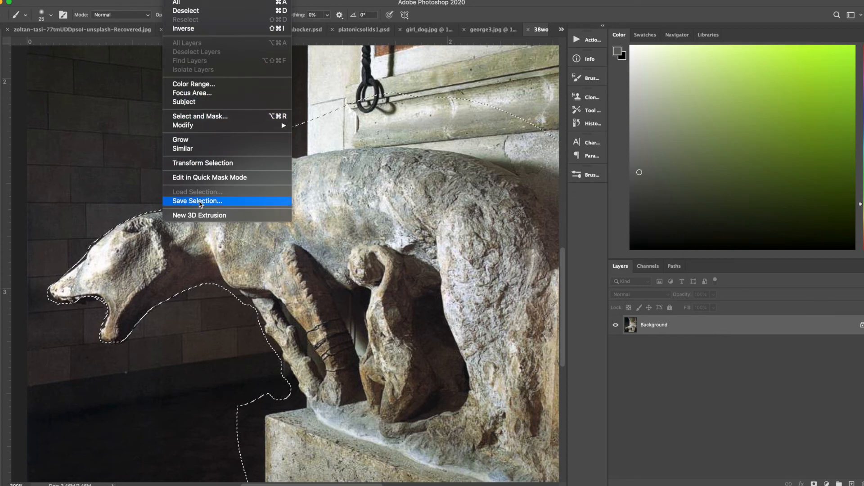
{"action": "left_click", "coordinate": [98, 131]}
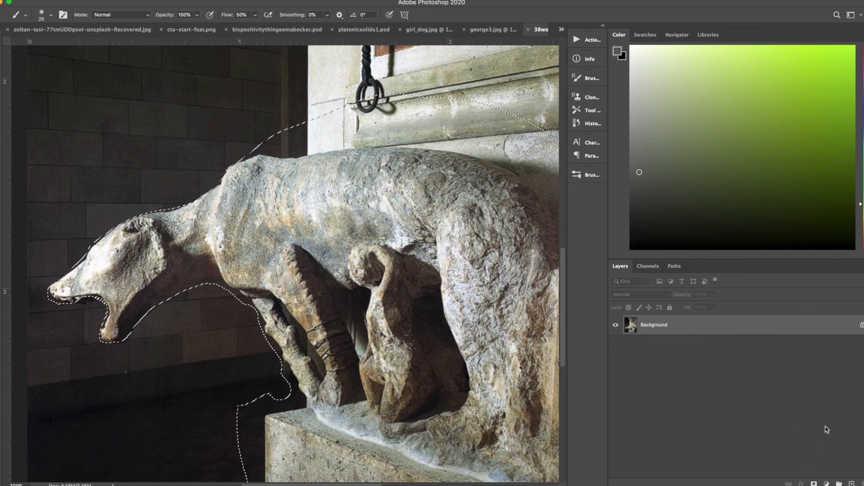
{"action": "left_click", "coordinate": [814, 484]}
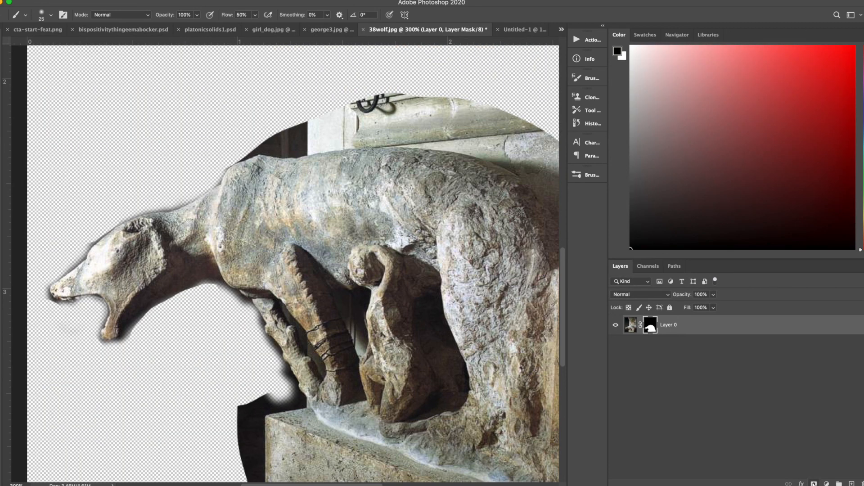